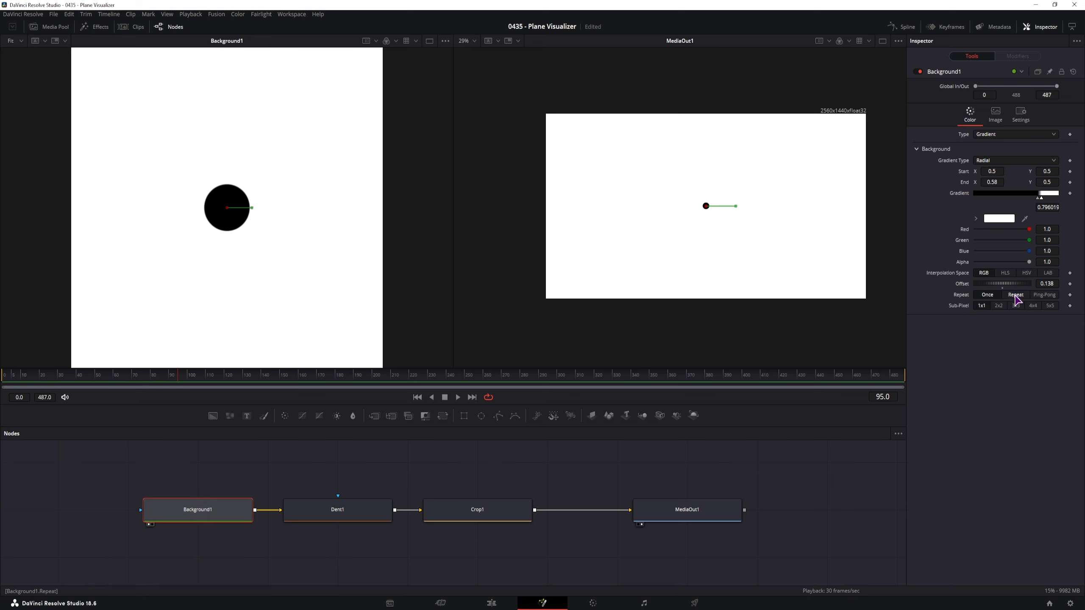
Set the Repeat mode of Background1's radial gradient to Repeat and shift the gradient offset
click(960, 299)
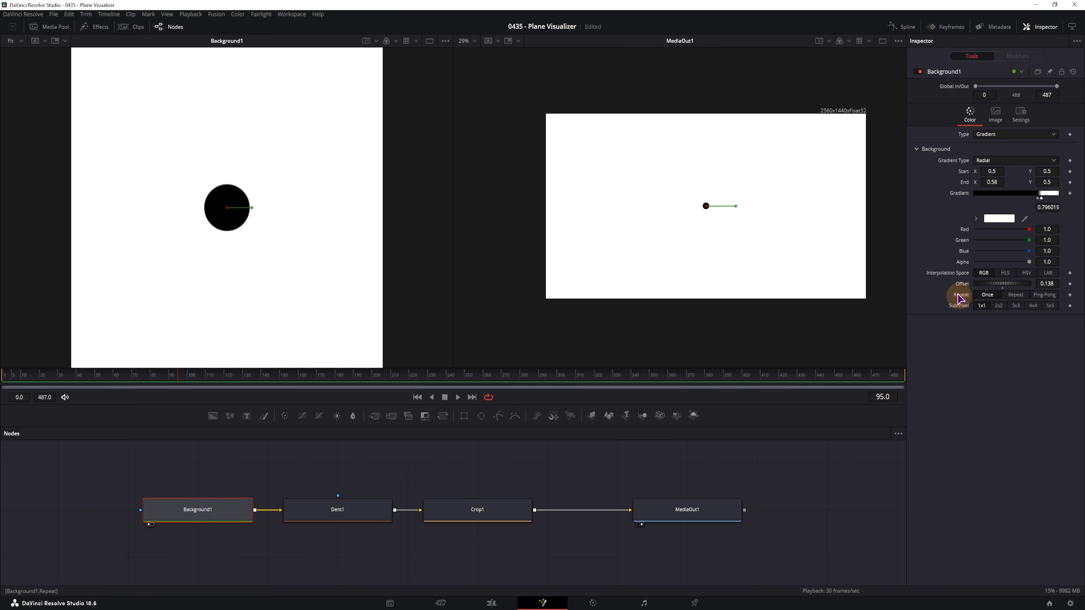
click(990, 298)
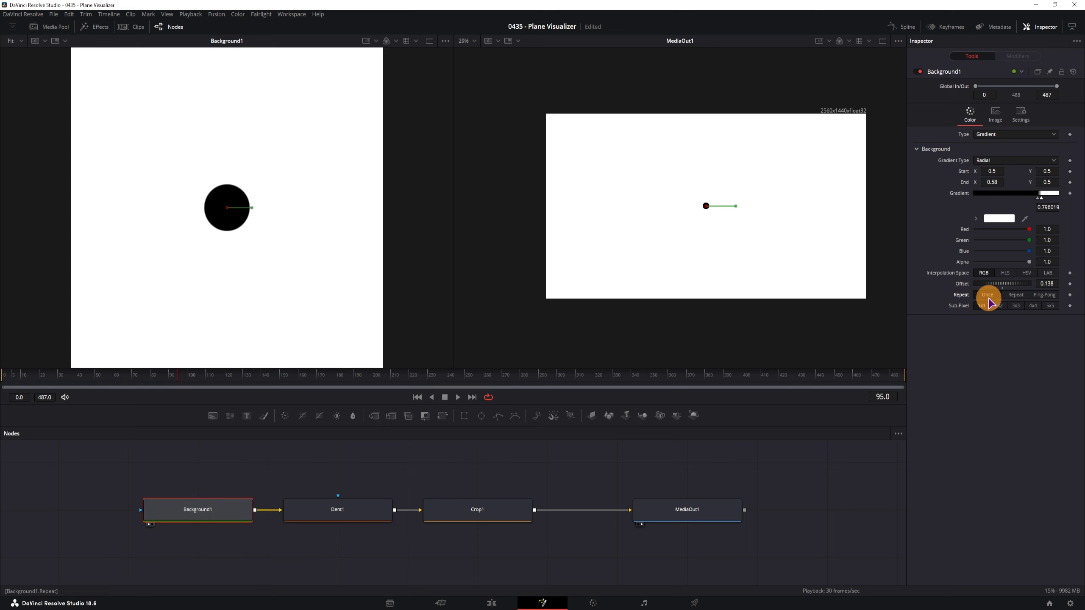
click(1018, 296)
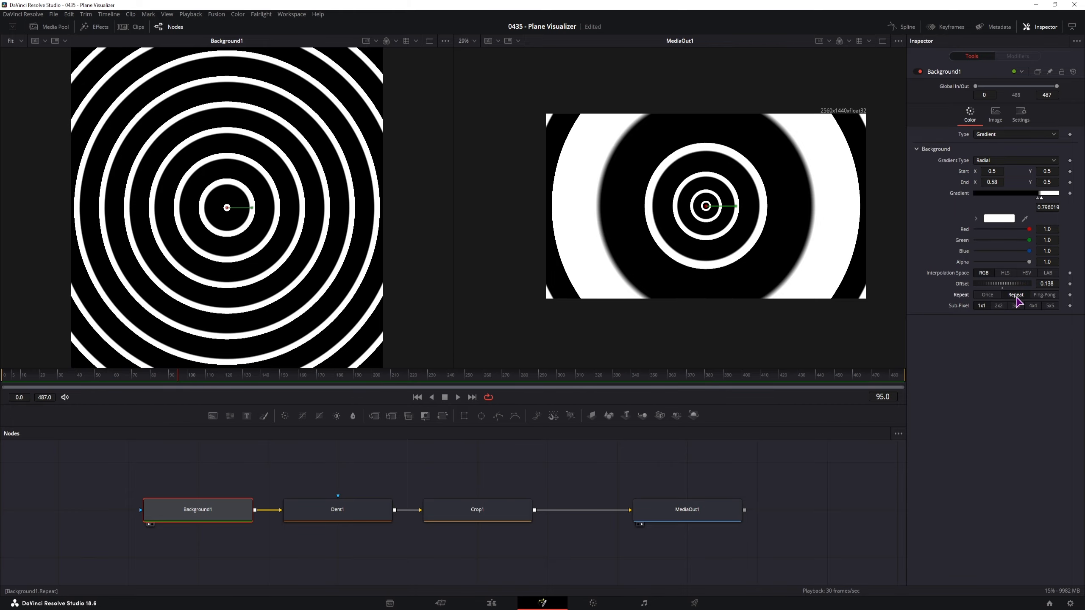
mouse_move(1000, 293)
mouse_down()
mouse_move(969, 295)
mouse_move(1011, 296)
mouse_move(1005, 302)
mouse_up()
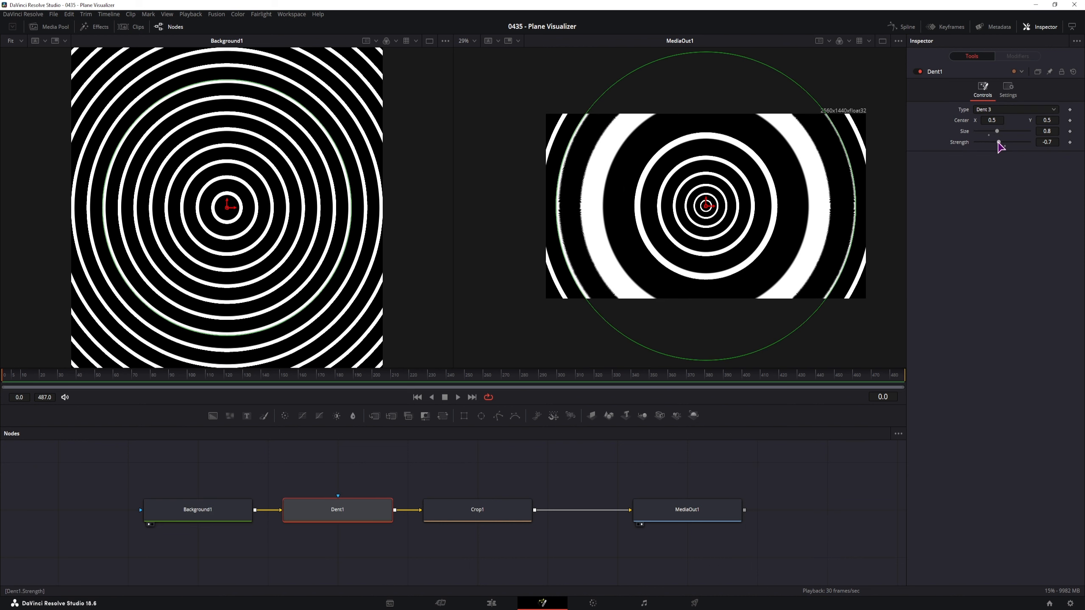
On Dent1, set the Strength to -0.7 and the Size to 1.0
drag(998, 142, 998, 142)
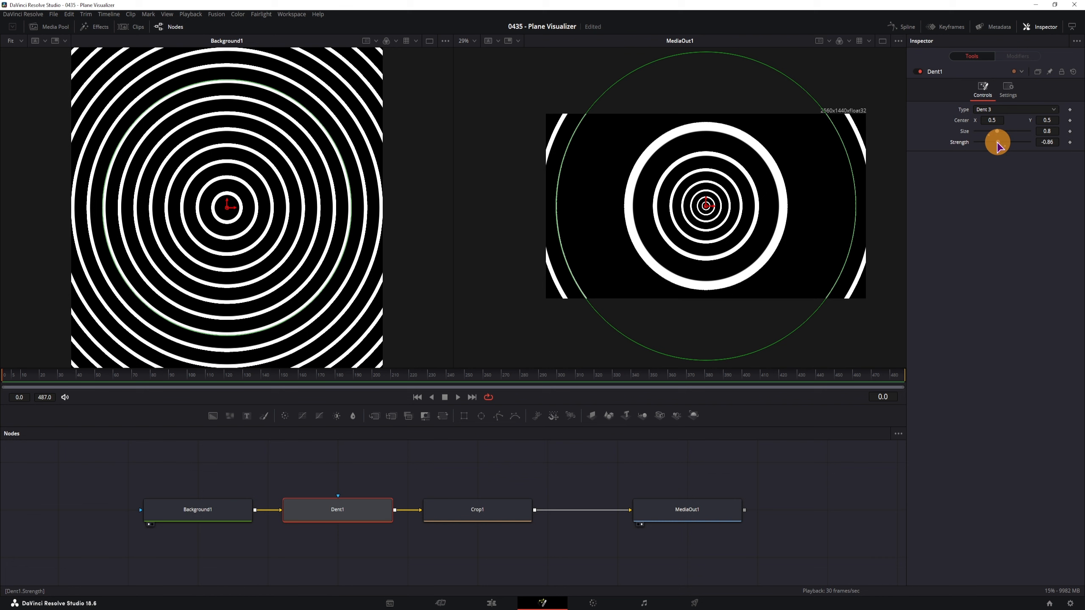
click(1050, 142)
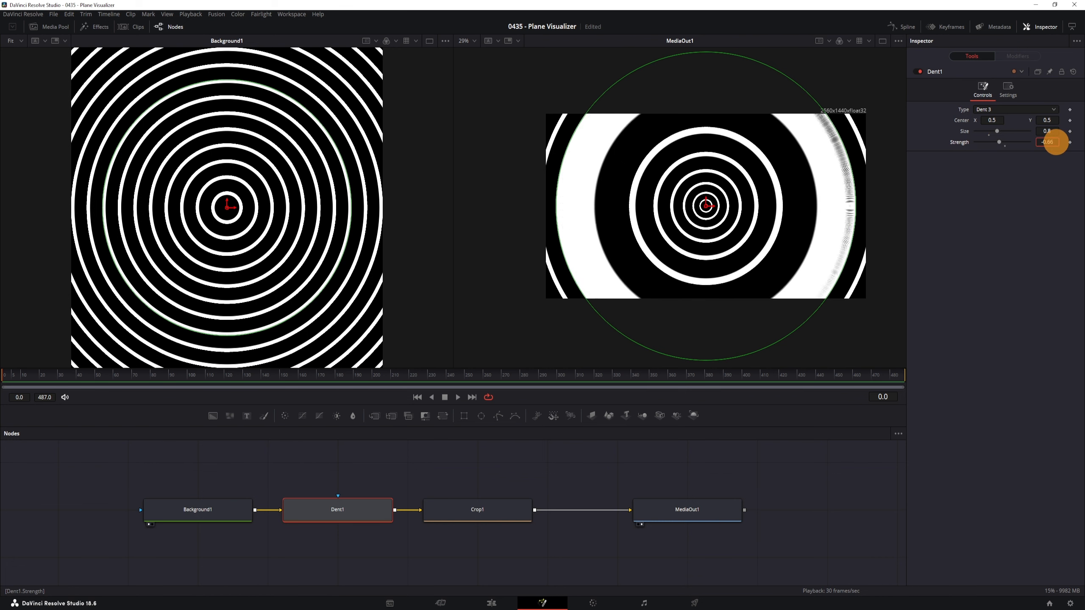
drag(1049, 131, 1058, 134)
text(1)
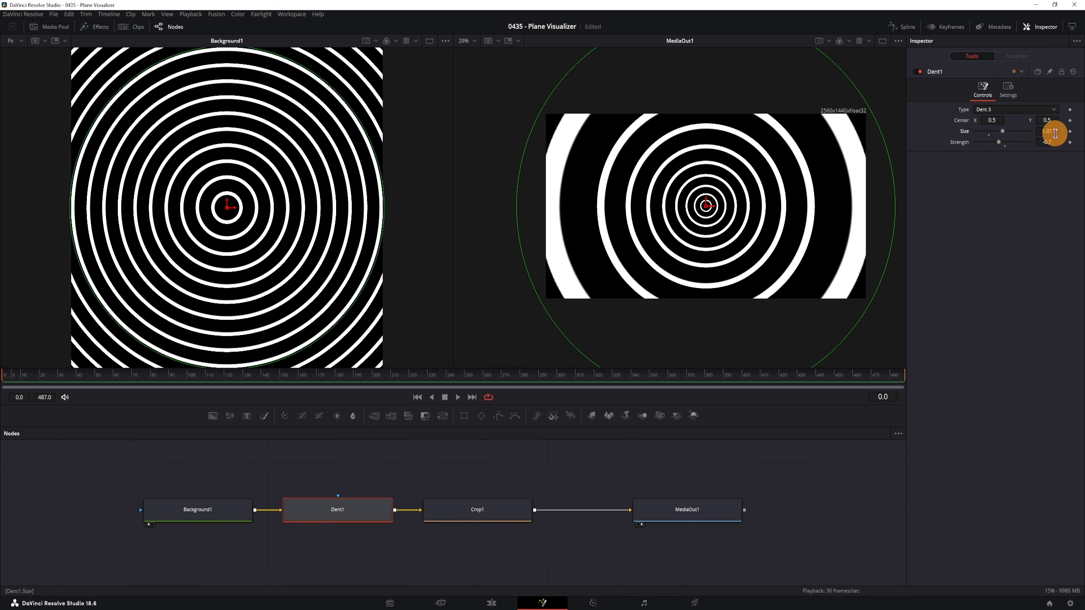
key(Tab)
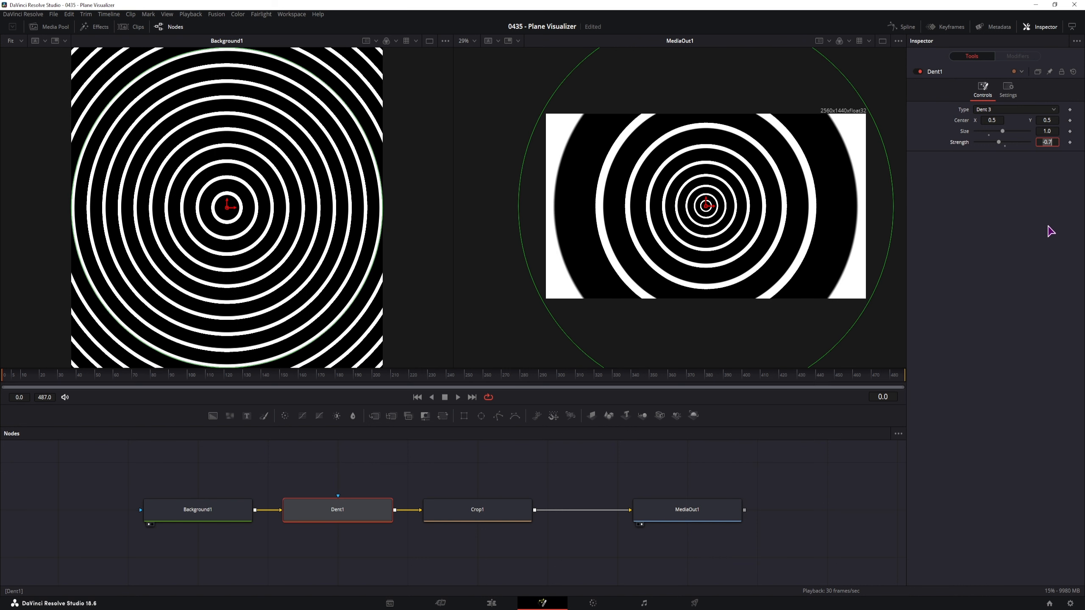
Reset the gradient Offset of Background1 to 0.0 and keyframe it at frame 0
click(195, 506)
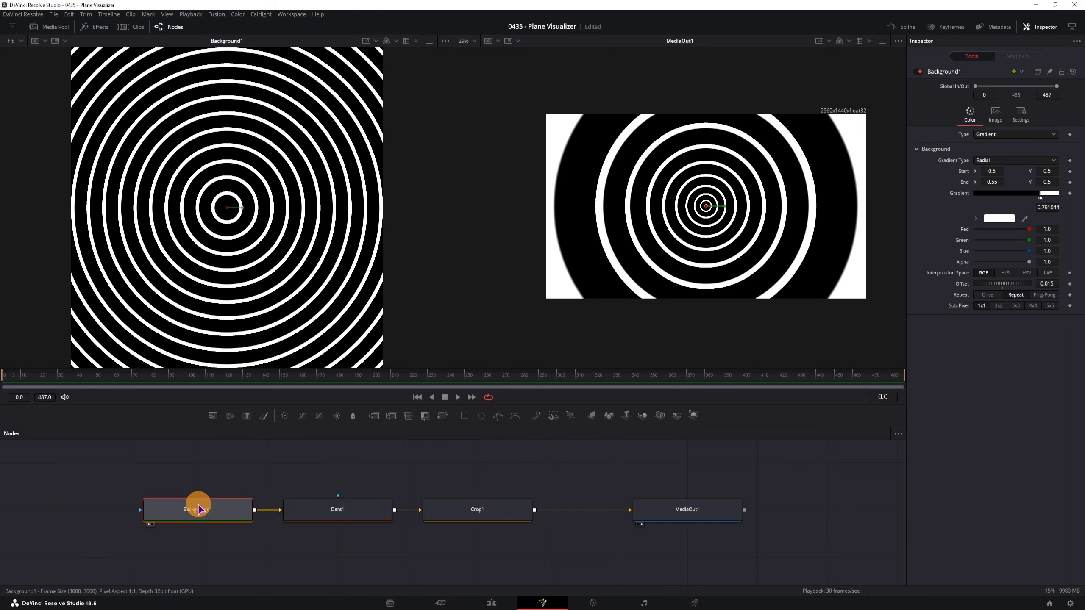
mouse_move(995, 284)
mouse_down()
mouse_move(942, 293)
mouse_move(1012, 290)
mouse_up()
click(1003, 288)
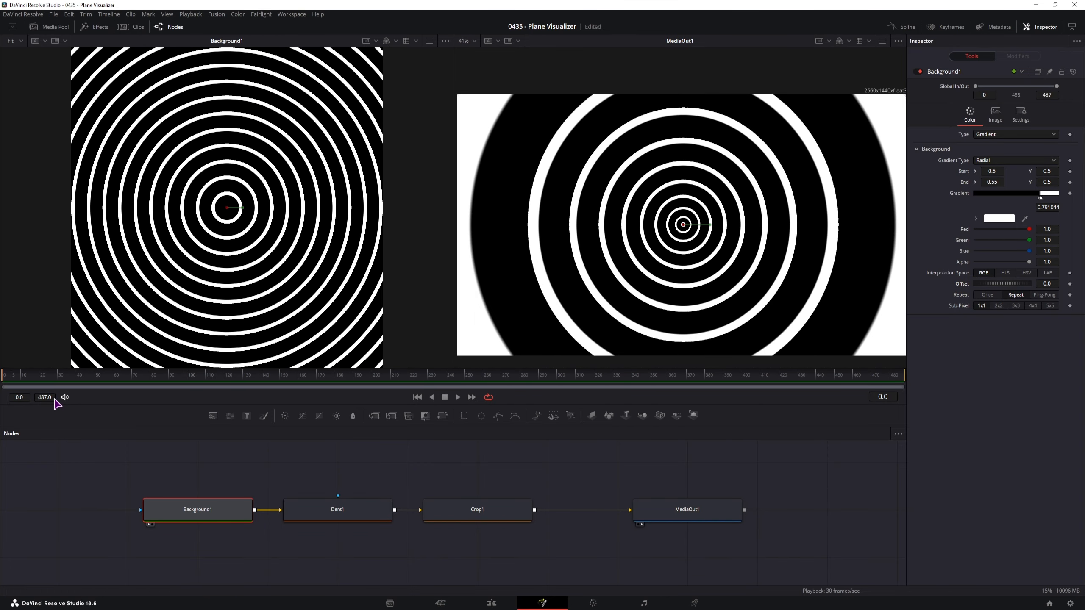
click(6, 375)
click(1071, 285)
Keyframe Background1's gradient Offset at 1.0 on frame 10
drag(17, 376, 25, 378)
click(1047, 284)
text(1)
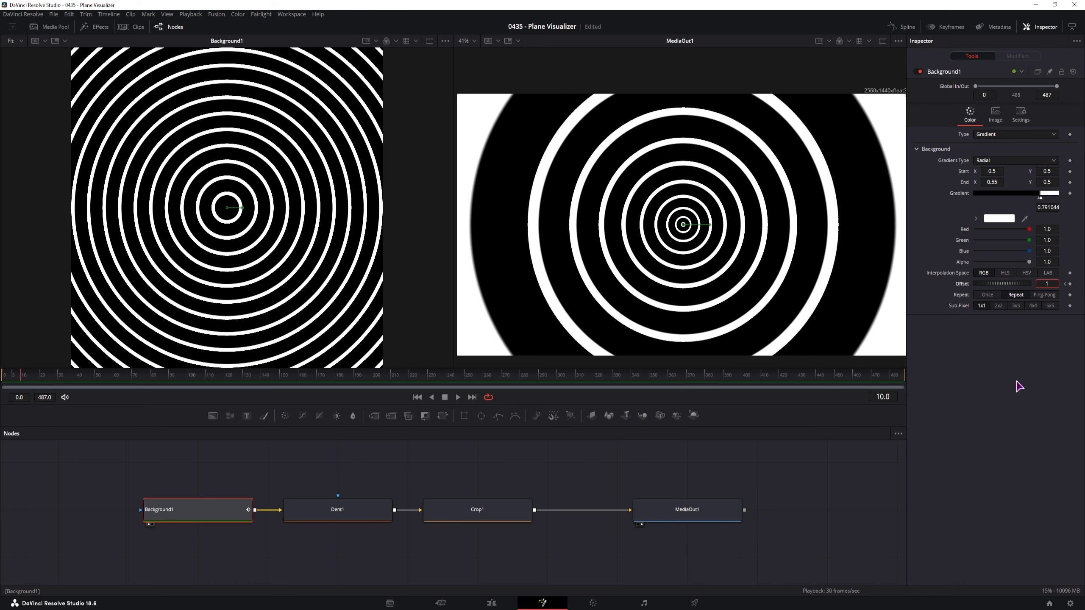
key(Return)
mouse_move(21, 378)
mouse_down()
mouse_move(6, 380)
mouse_move(43, 376)
mouse_move(20, 385)
mouse_up()
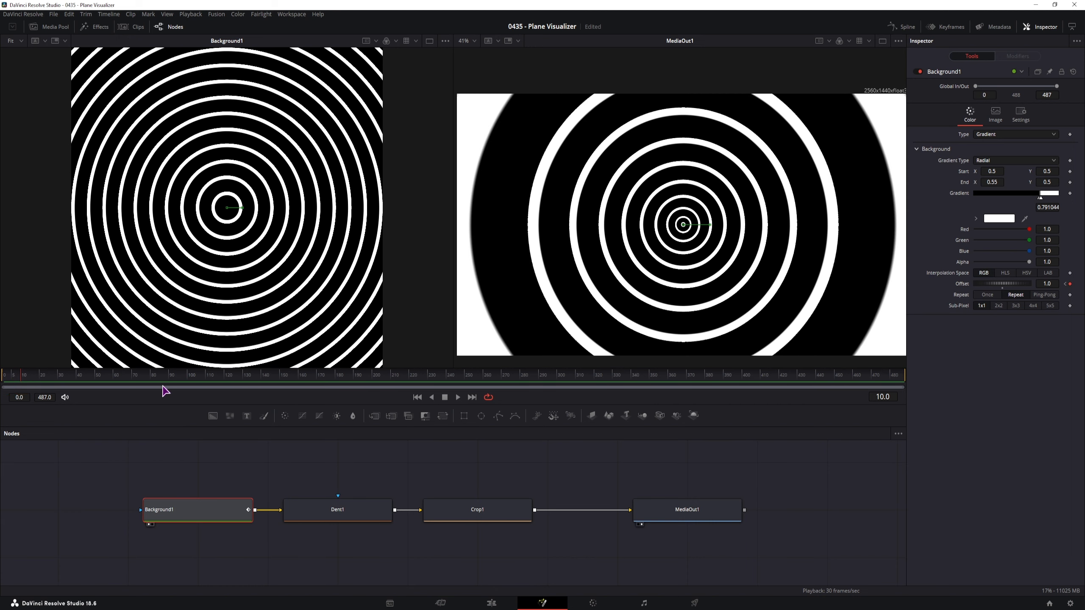
Display Background1's Offset curve in the Spline editor and fit it to the view
click(906, 28)
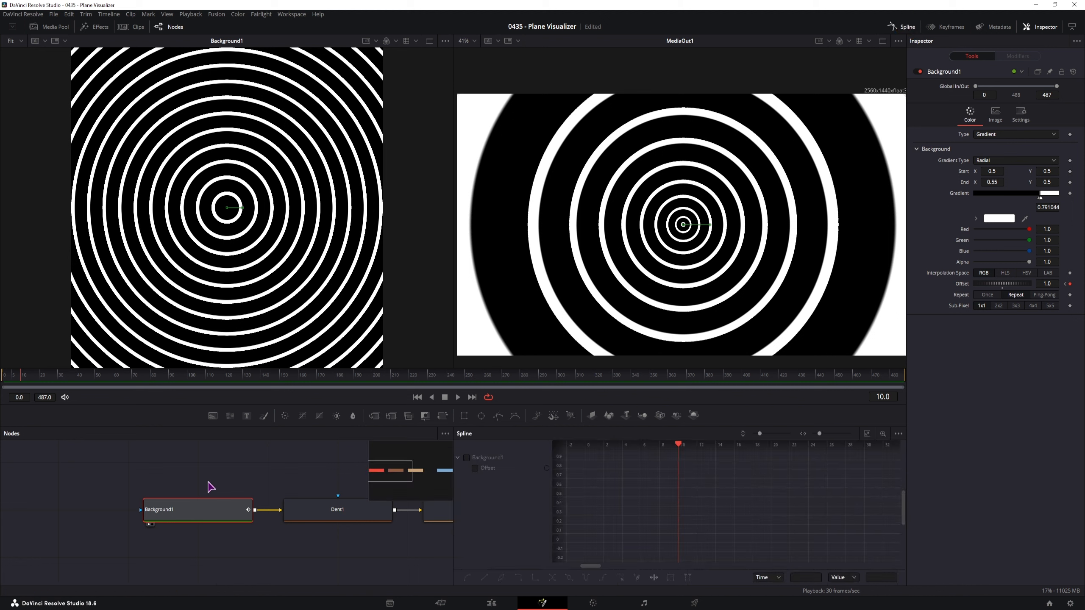
click(203, 510)
click(898, 434)
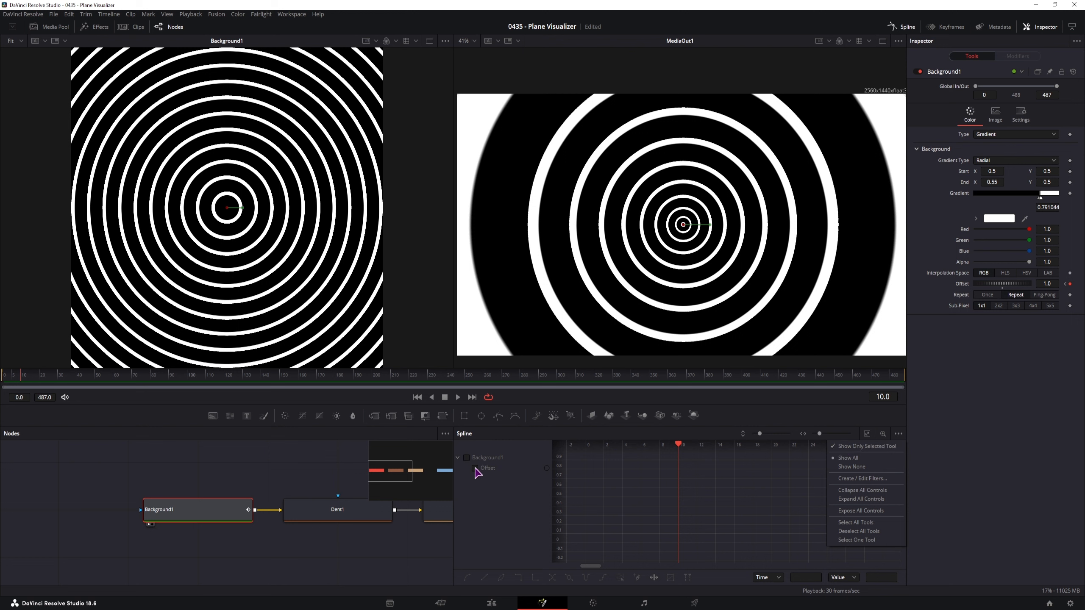
click(476, 469)
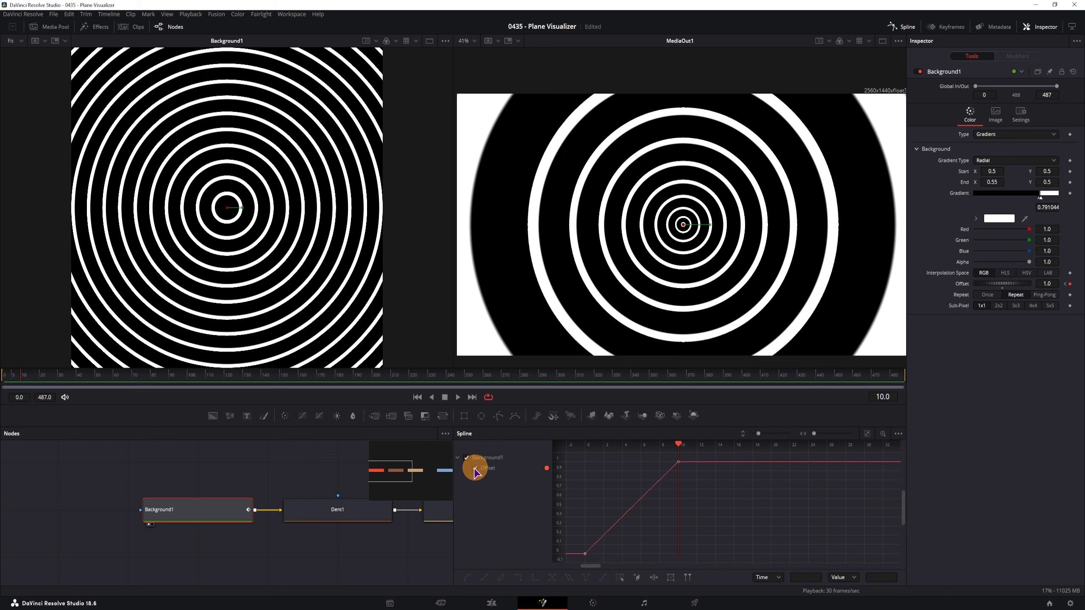
click(867, 435)
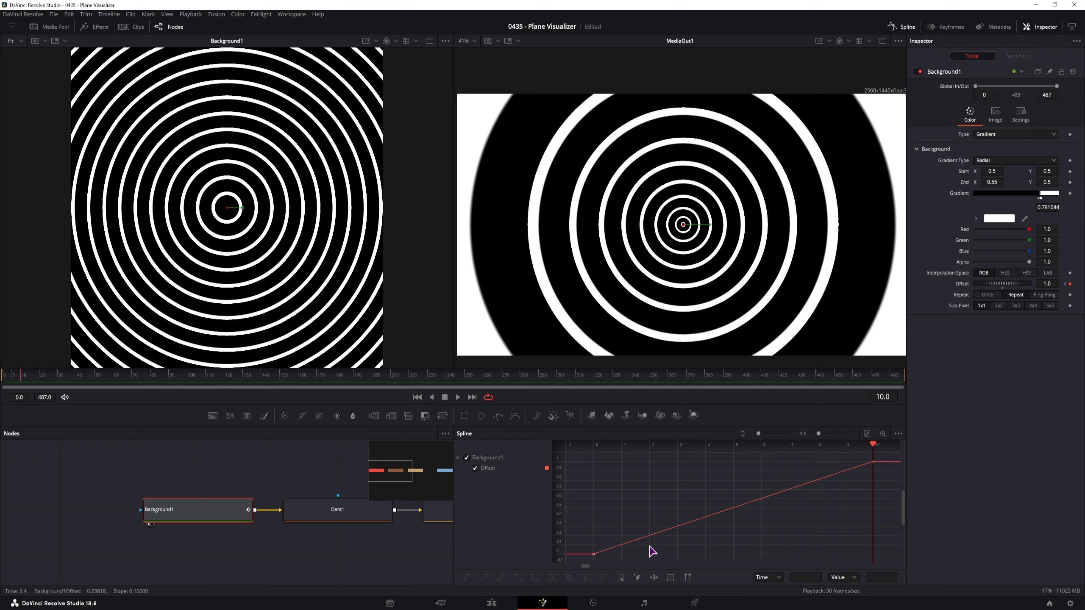
Make the Offset curve continue beyond its last keyframe with Set Relative and play the ring animation
click(620, 577)
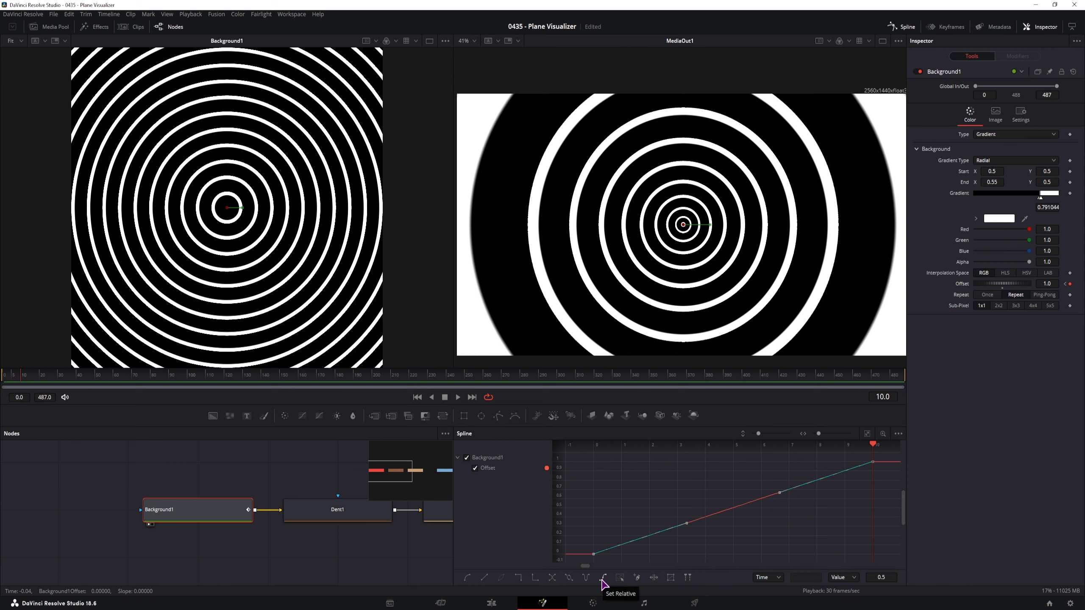
click(602, 581)
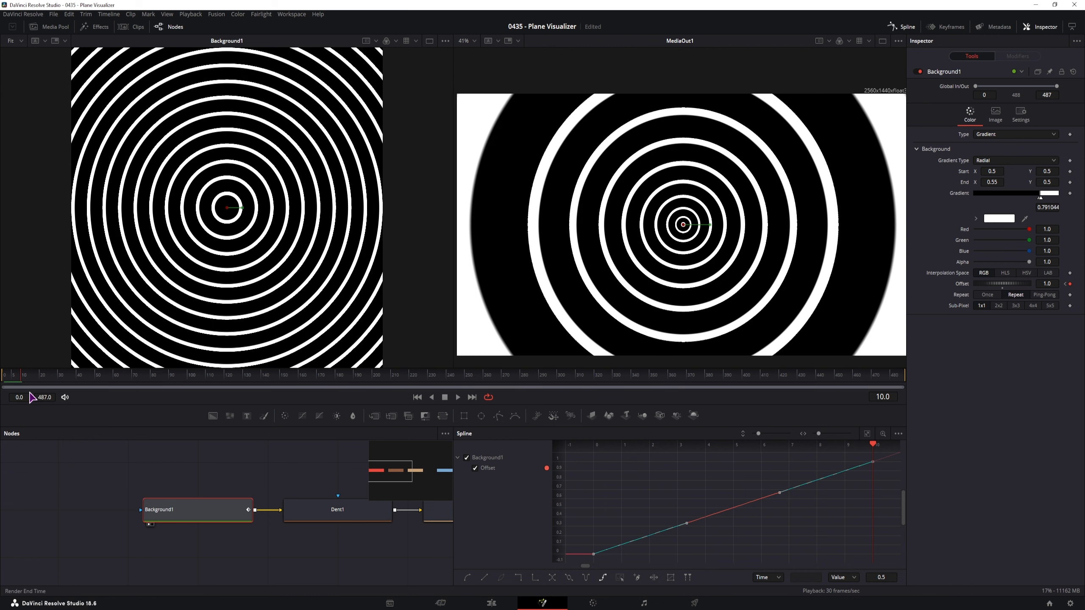
click(14, 375)
click(58, 498)
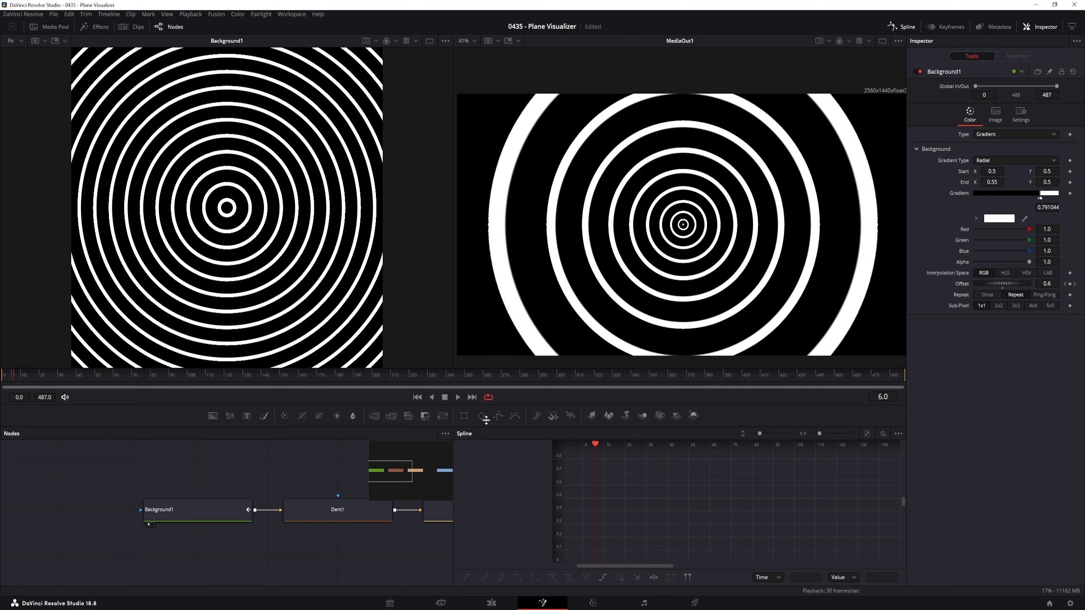
key(space)
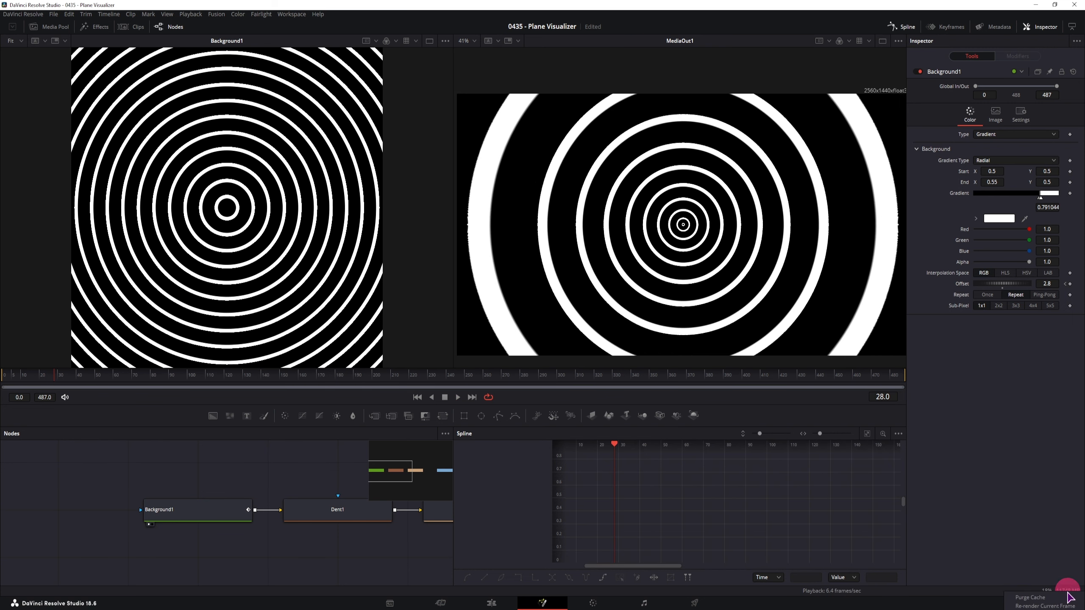
Turn off High Quality and Motion Blur for viewer playback
right_click(544, 404)
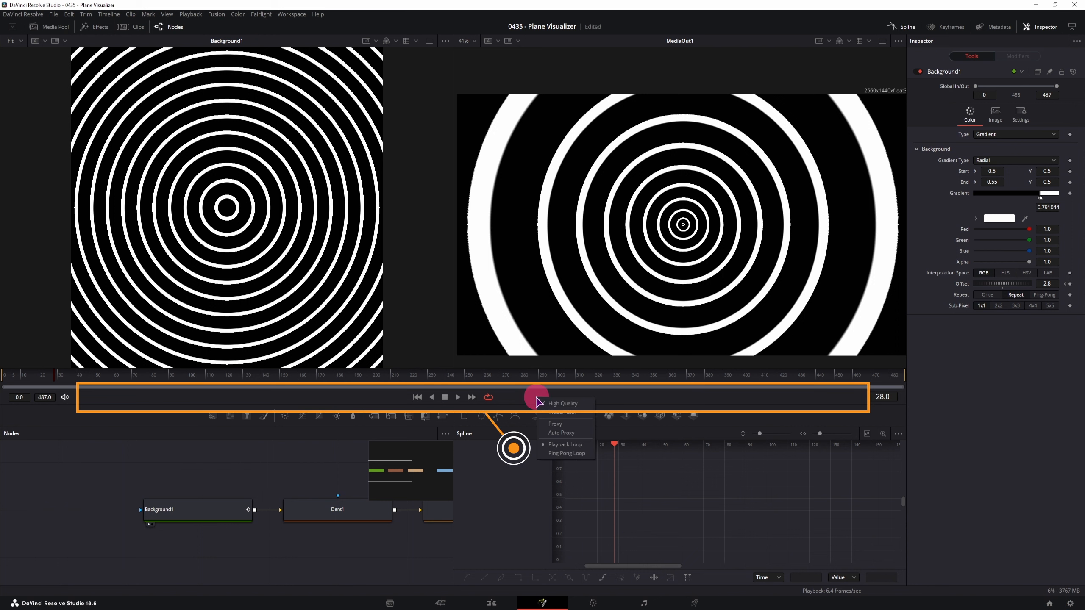
click(563, 403)
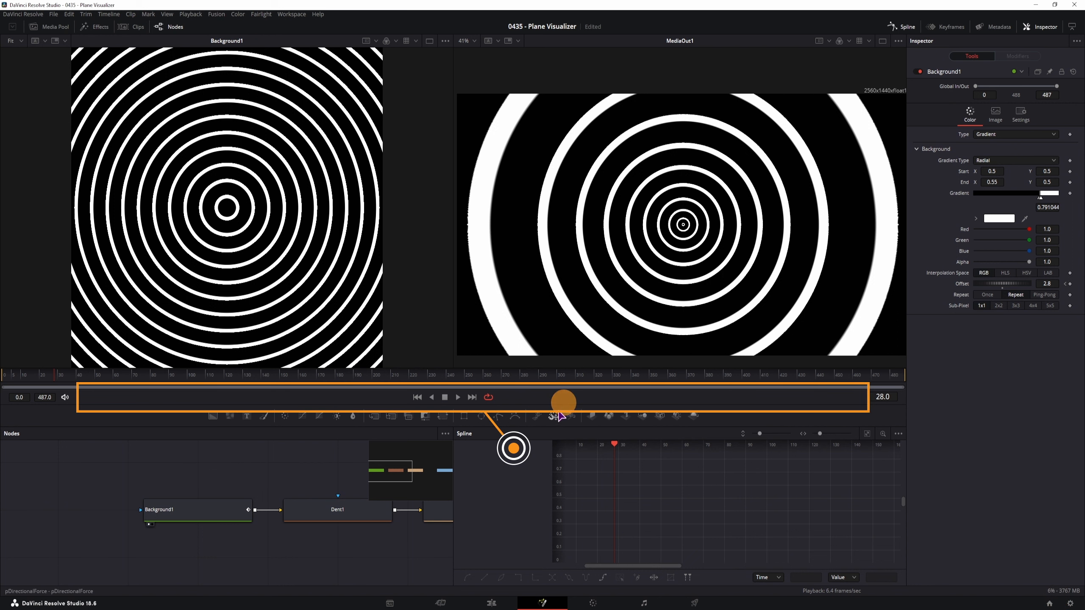
right_click(531, 400)
click(553, 415)
Play the animation from frame 0 and examine the edges of the white rings up close in the MediaOut1 view
click(4, 375)
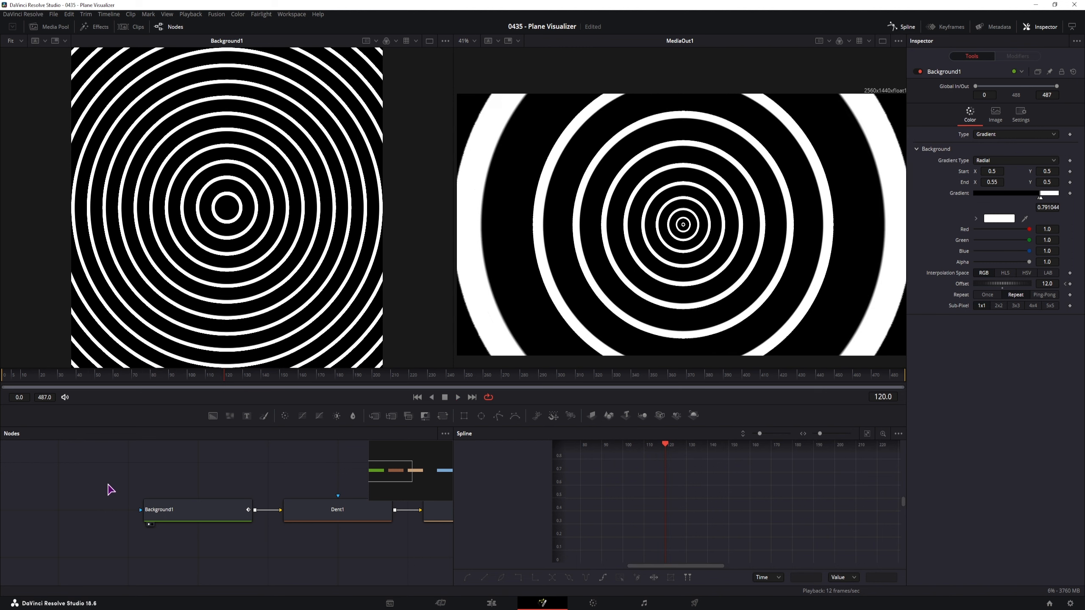
click(5, 376)
scroll(775, 309, up, 10)
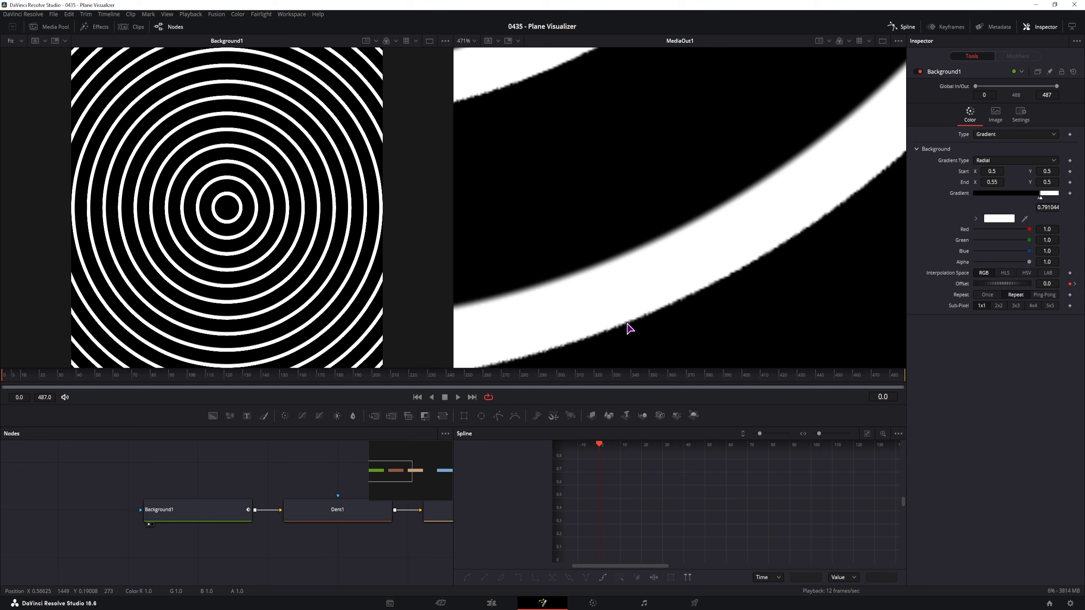
Move Background1 above the node chain and paste an instance of it below on the empty canvas
drag(206, 509, 192, 483)
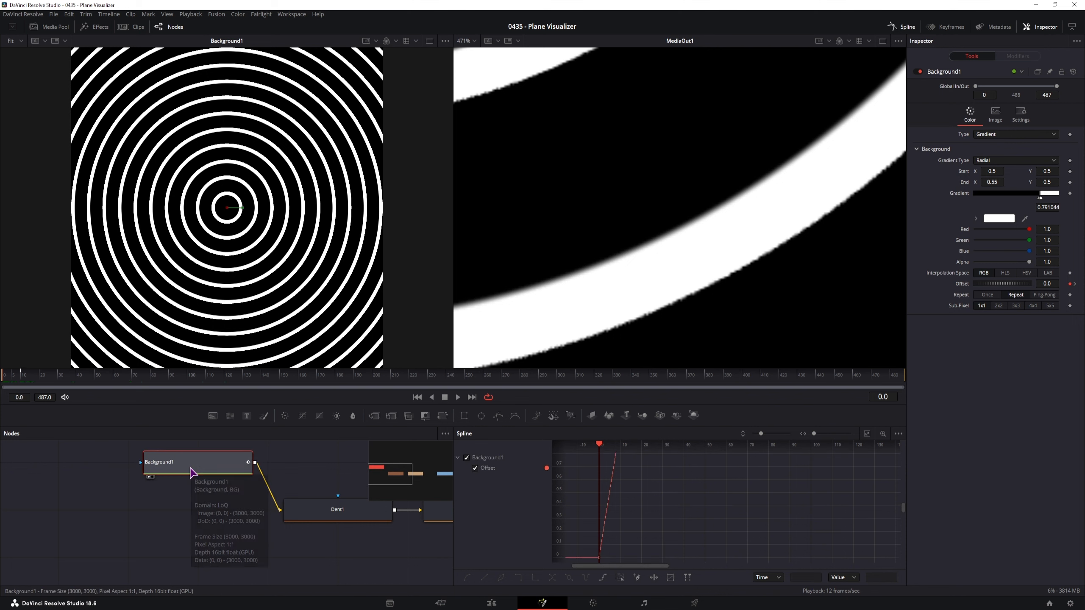
key(ctrl+c)
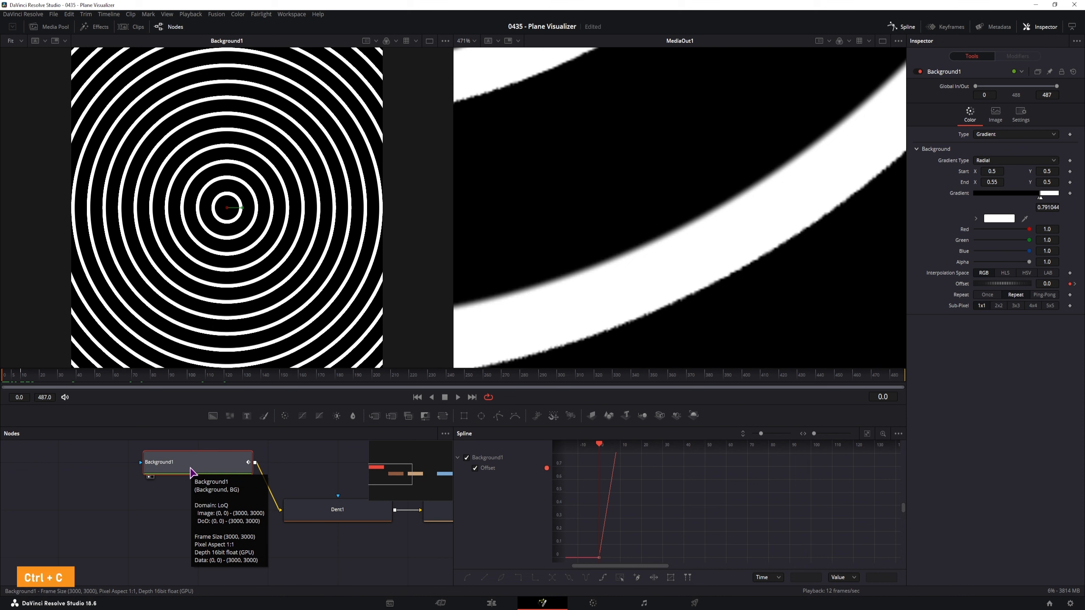
click(103, 508)
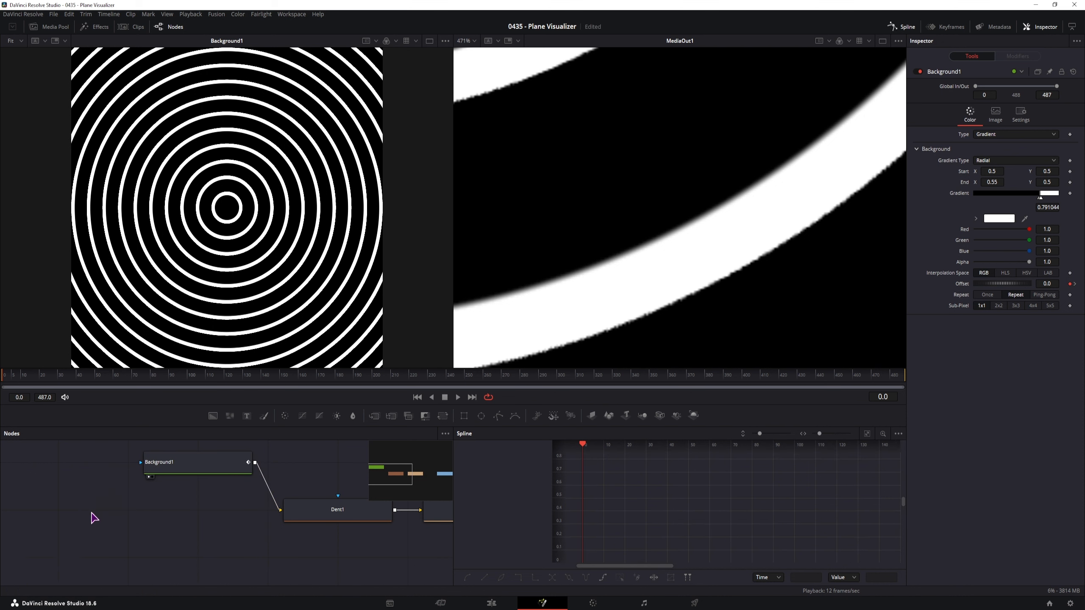
right_click(77, 510)
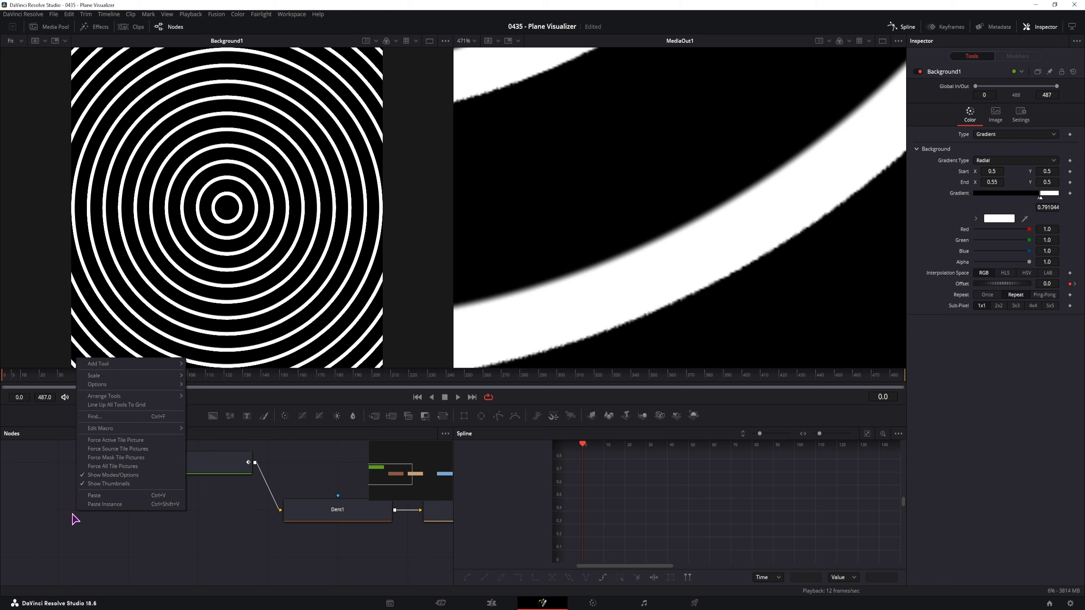
click(118, 505)
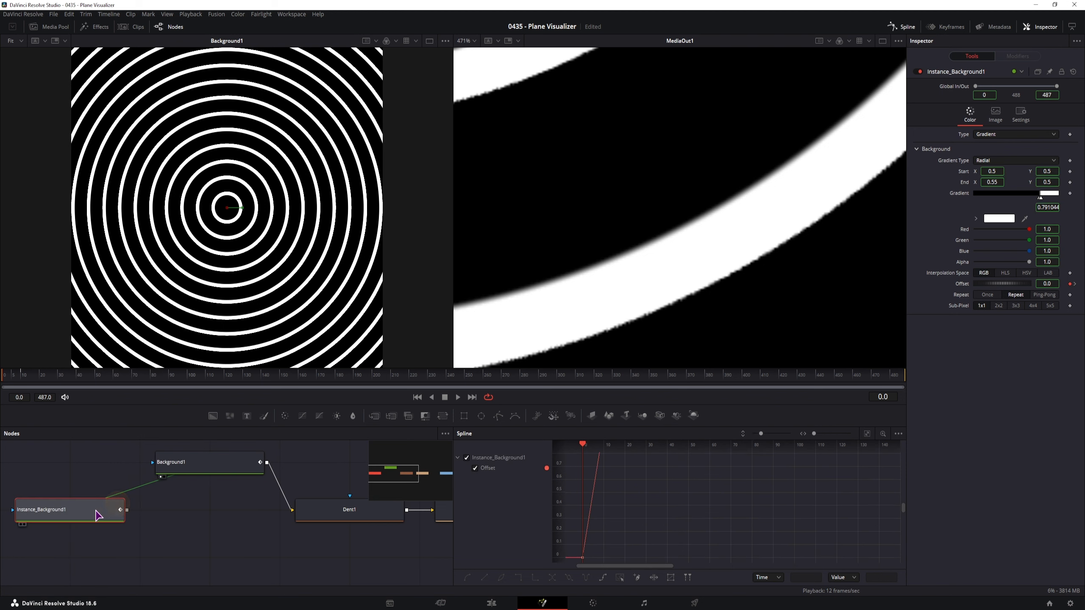
Merge Background1 over its instance and feed the merge into Dent1
drag(290, 509, 127, 510)
drag(267, 510, 293, 510)
click(112, 512)
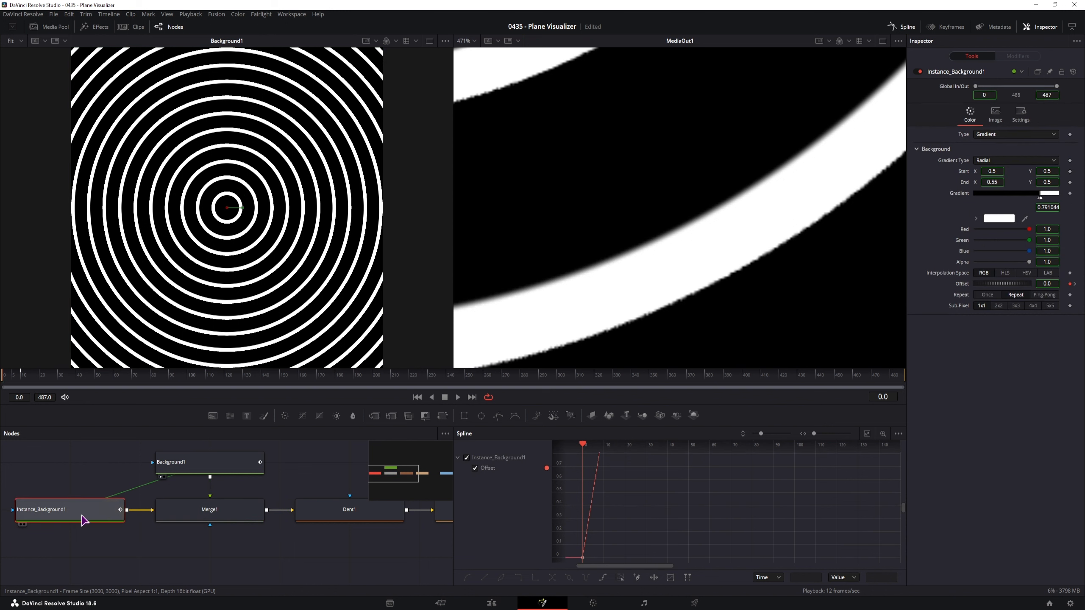
With the Spline editor closed, deinstance the Gradient of Instance_Background1 and select its white colour stop
click(904, 28)
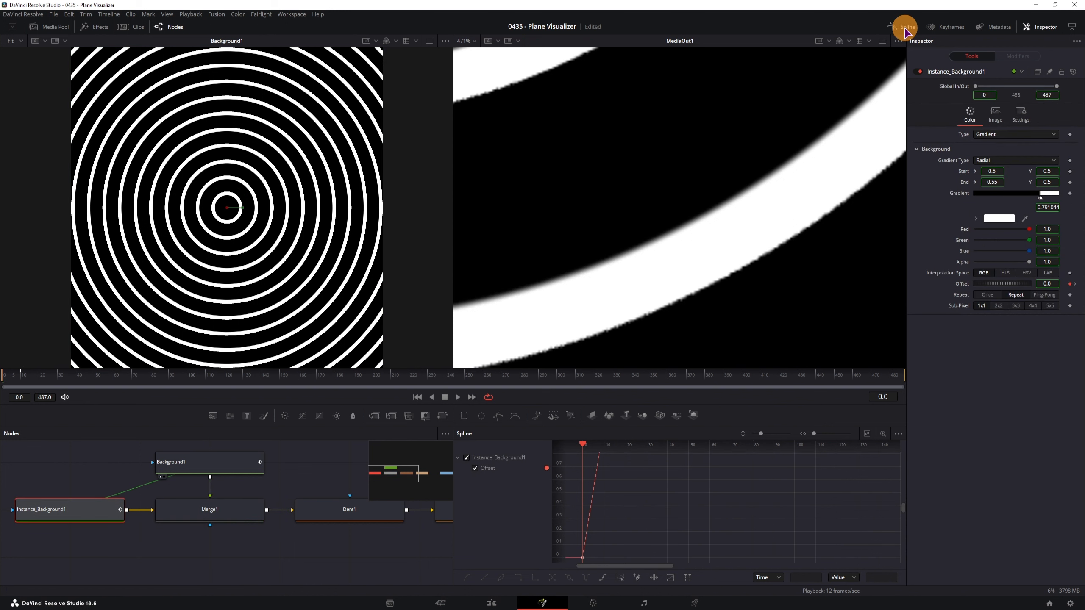
click(181, 514)
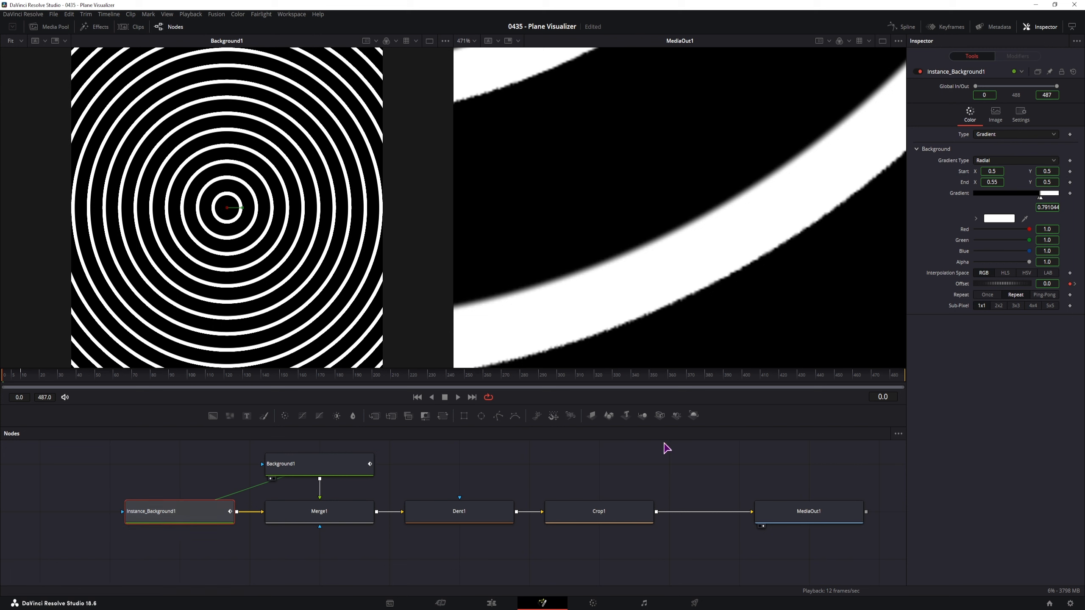
right_click(965, 199)
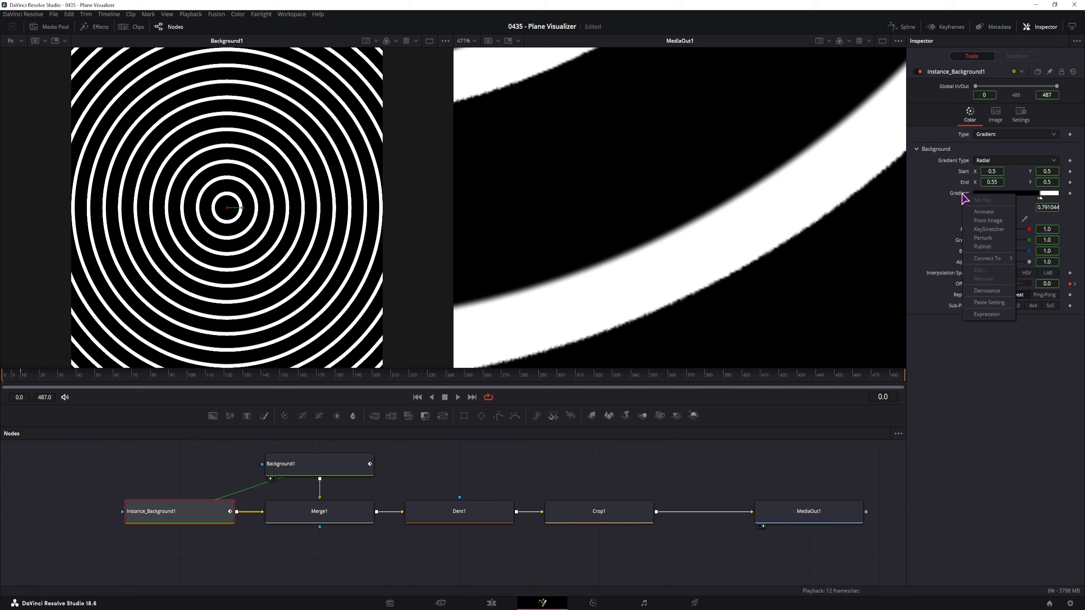
click(985, 291)
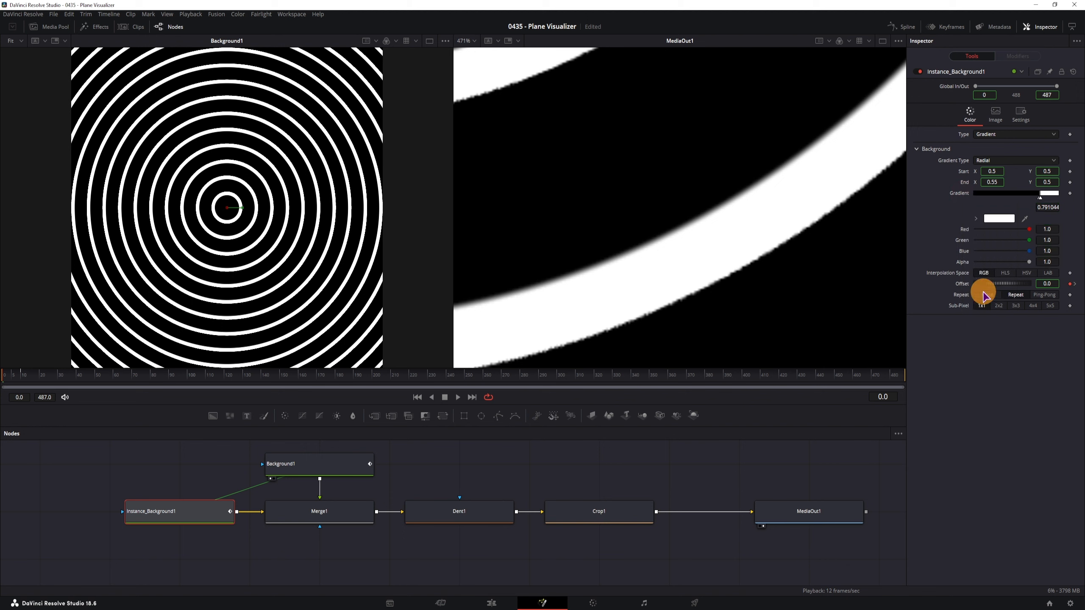
click(1041, 199)
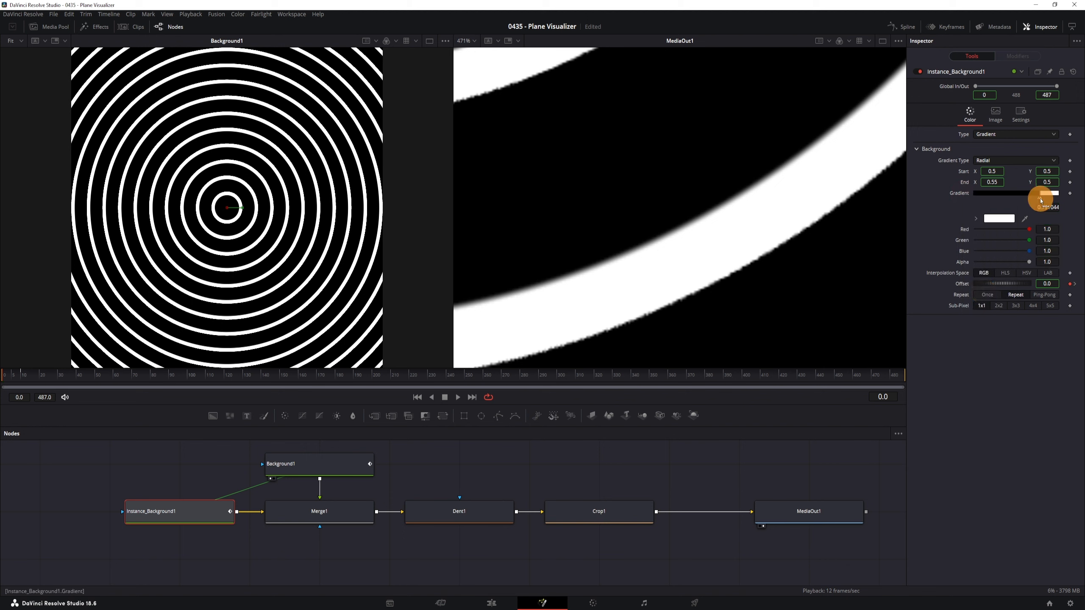
Move the white gradient stop of Instance_Background1 to about 0.75 and set Merge1's apply mode to Difference
drag(1041, 200, 1038, 200)
click(349, 518)
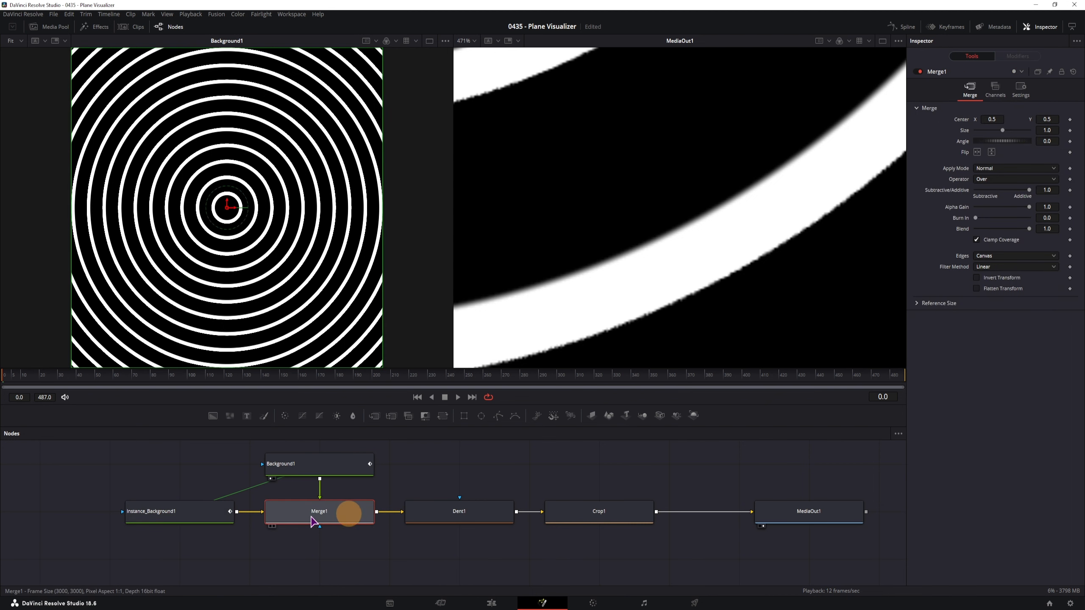
key(space)
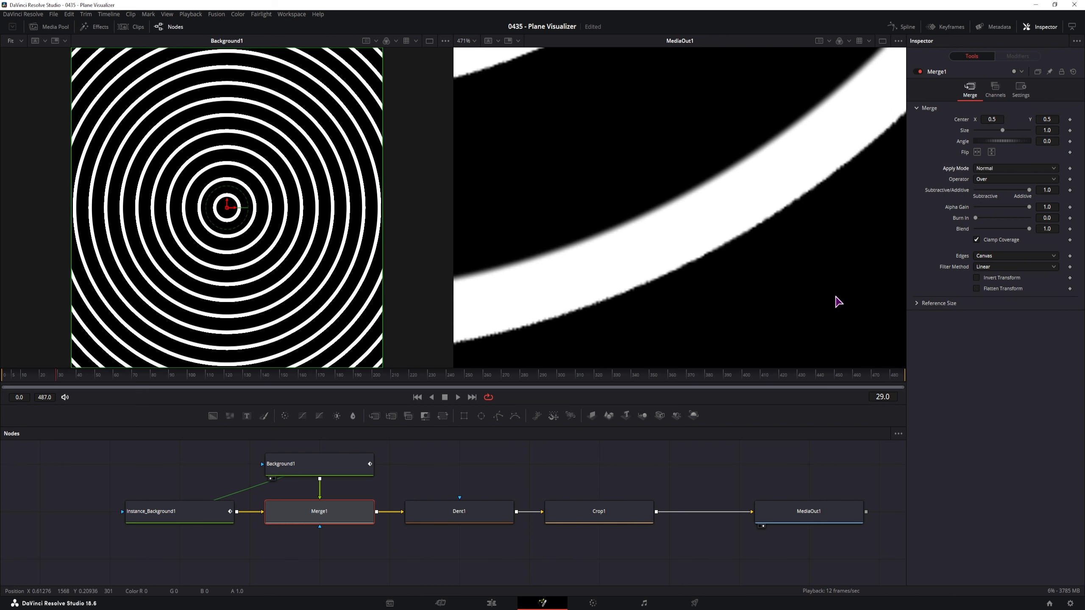
click(987, 170)
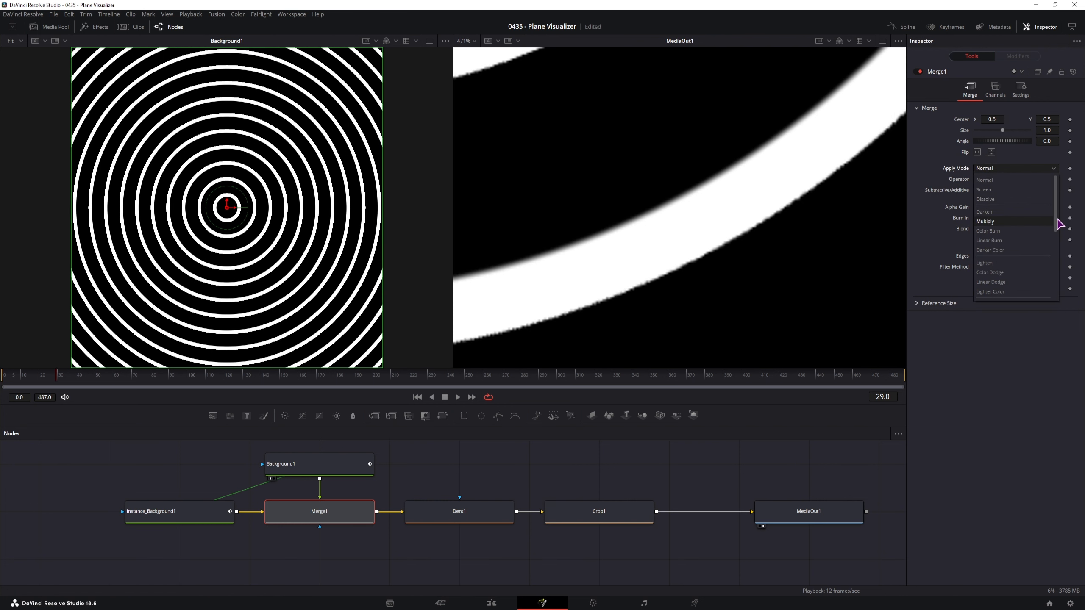
drag(1061, 223, 1061, 272)
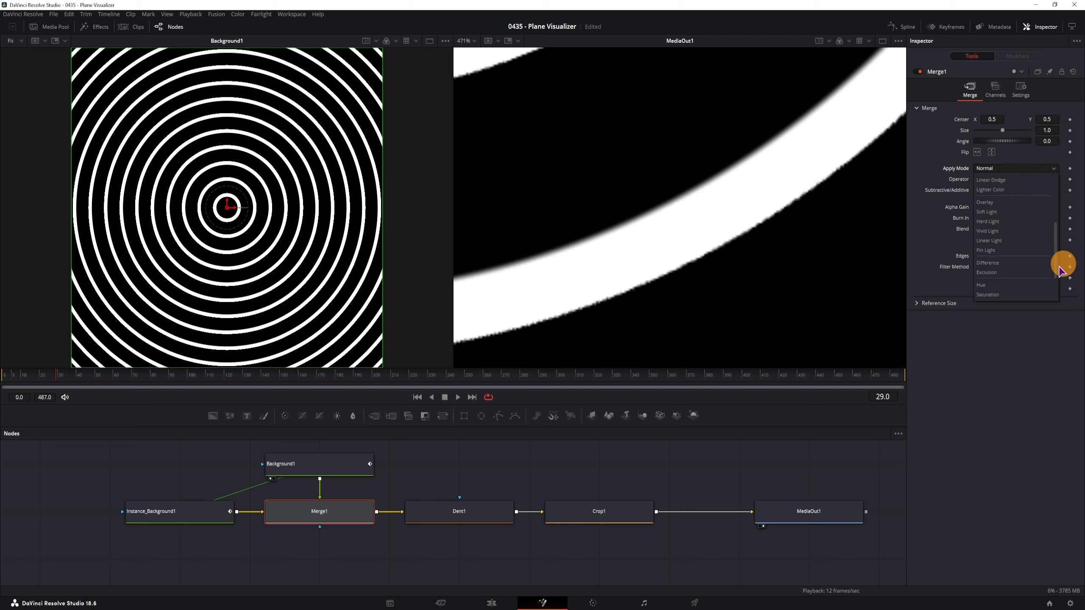
click(1008, 264)
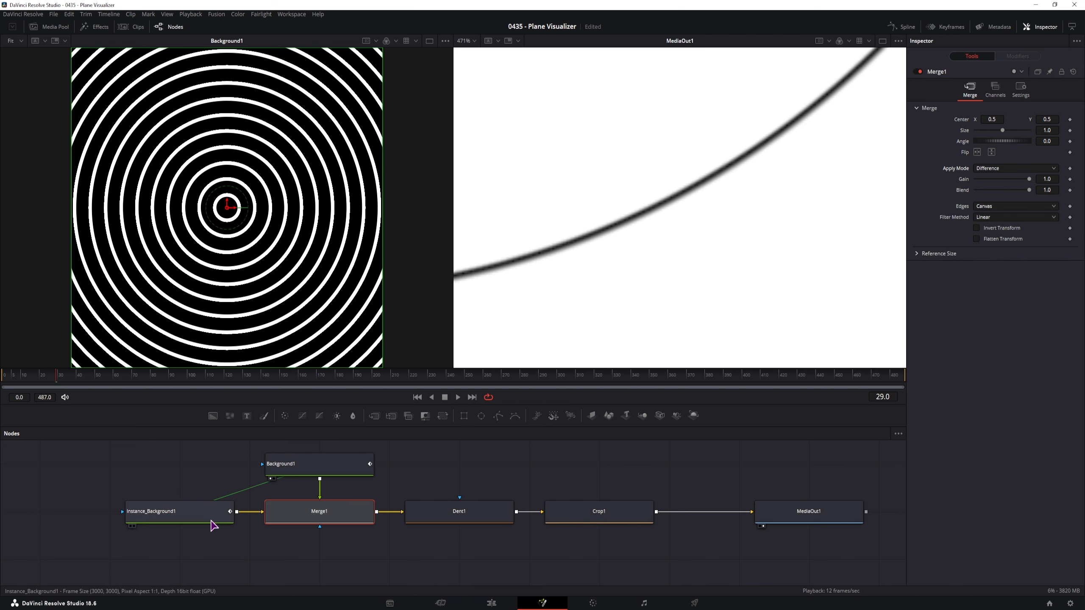
Thin the resulting rings by moving the white gradient stop of Instance_Background1 to about 0.9
click(212, 517)
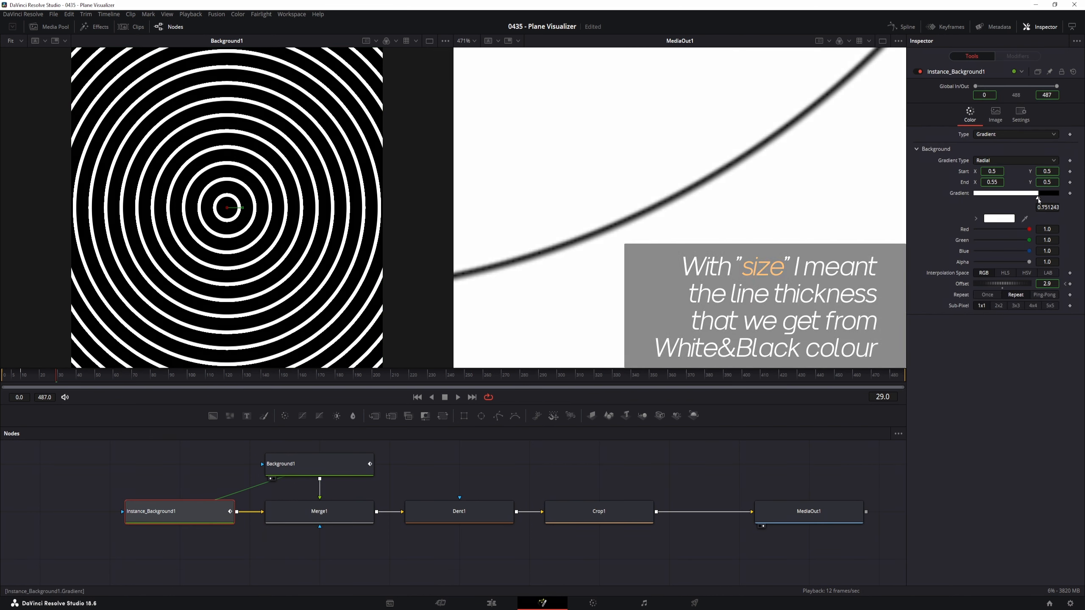
mouse_move(1039, 201)
mouse_down()
mouse_move(1020, 200)
mouse_move(1051, 203)
mouse_up()
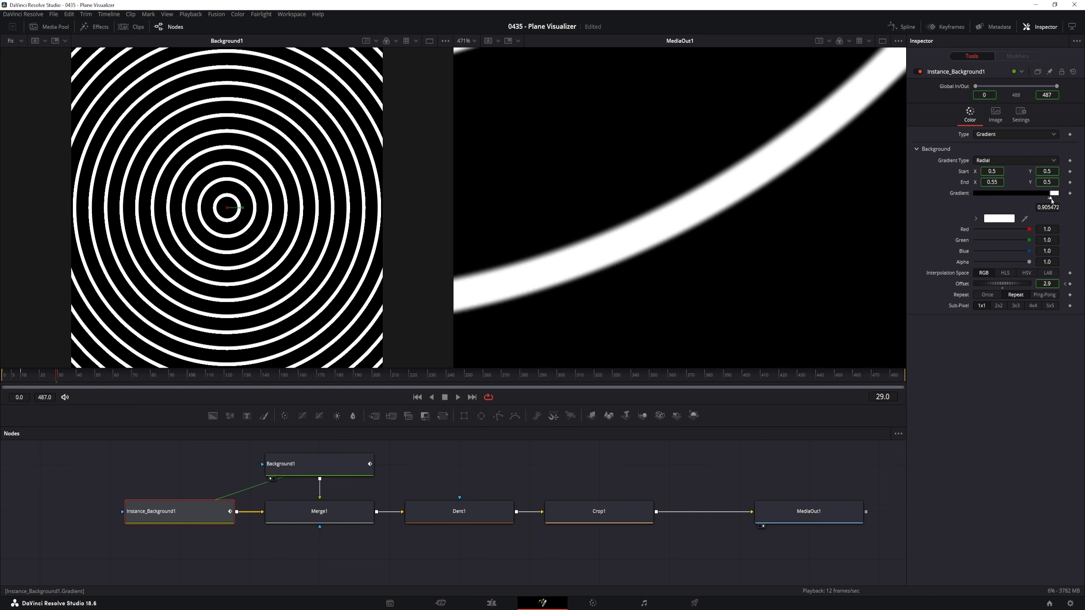
drag(1051, 201, 1050, 201)
Thicken the rings by moving the white gradient stop of Background1 to about 0.68
scroll(763, 265, down, 10)
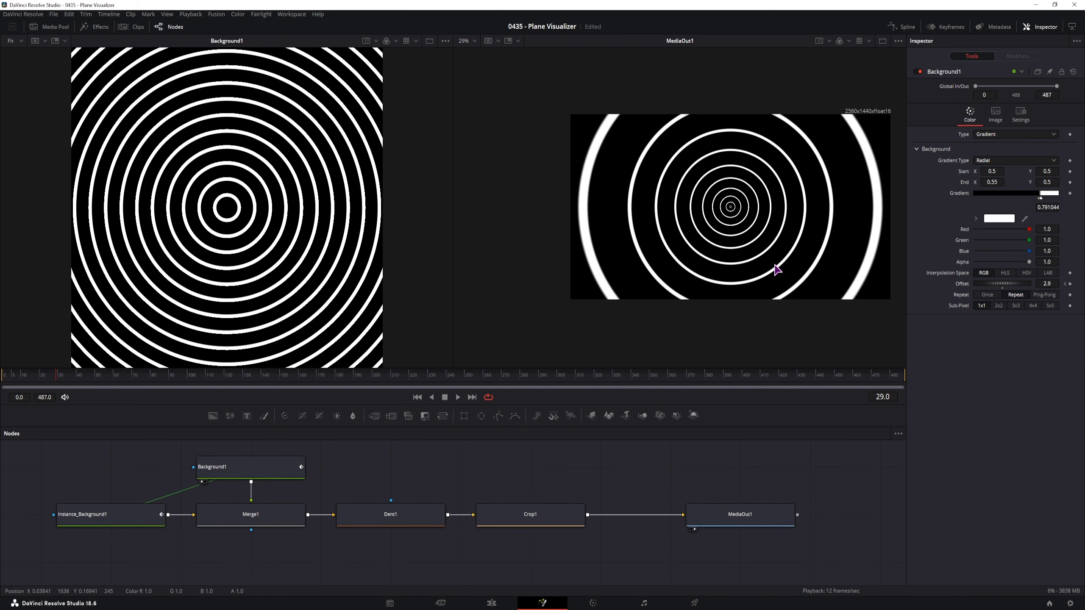
scroll(777, 269, up, 14)
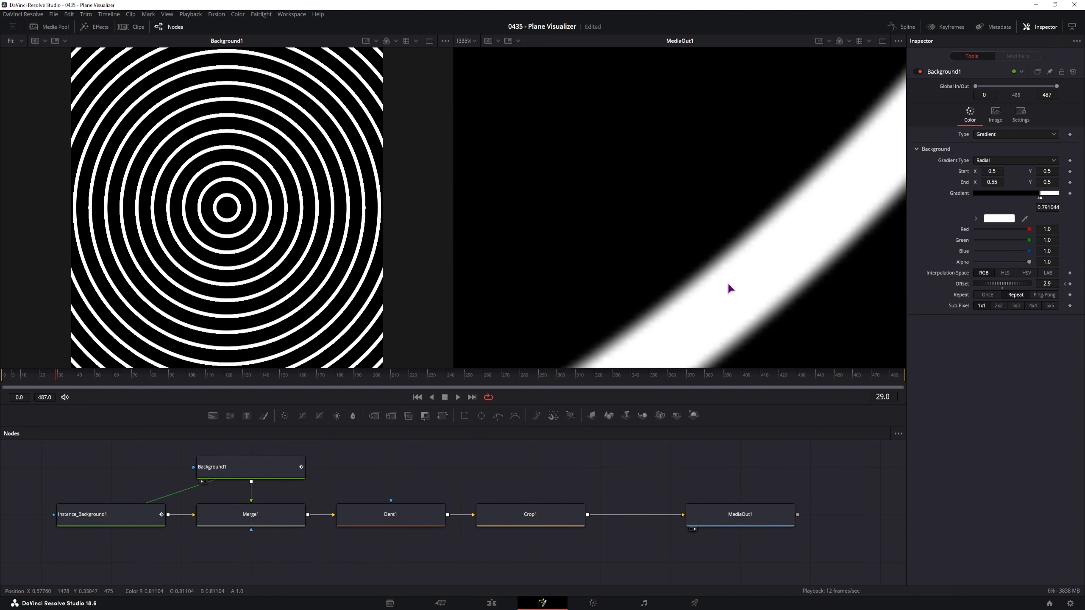
scroll(756, 300, down, 12)
click(275, 463)
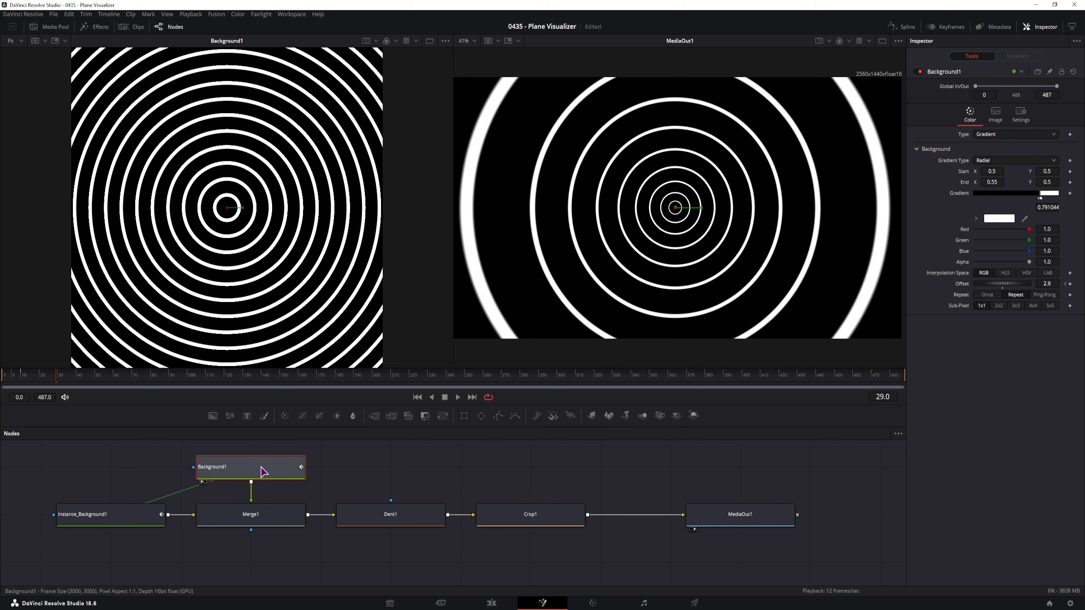
drag(1039, 200, 1031, 202)
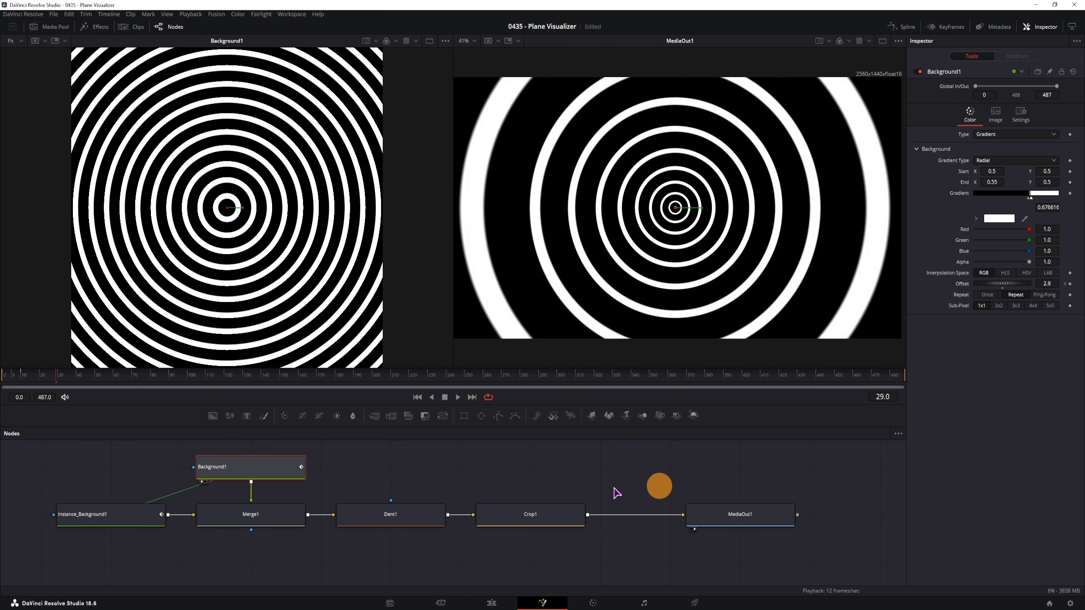
Play the animation from frame 0, and place the Edit page playhead at the start of the Fusion Composition 1 clip
drag(11, 376, 2, 377)
key(space)
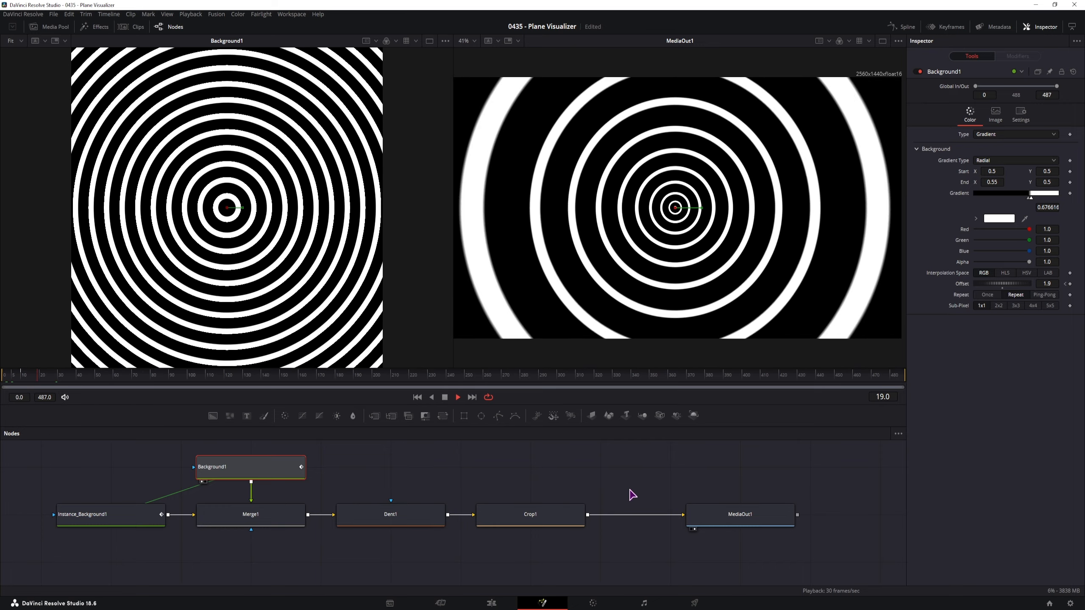
click(491, 603)
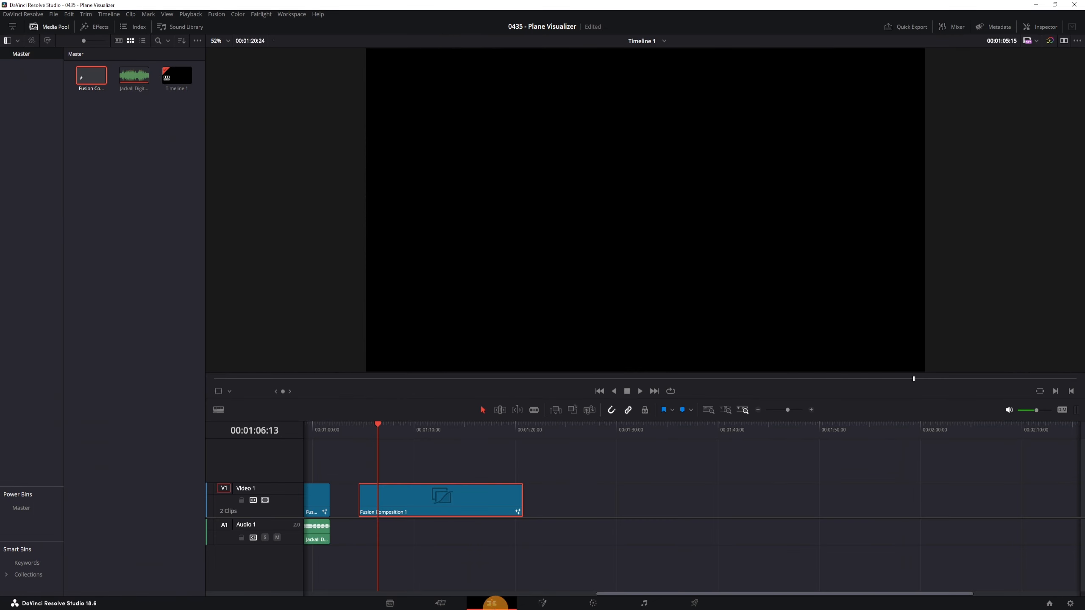
click(358, 429)
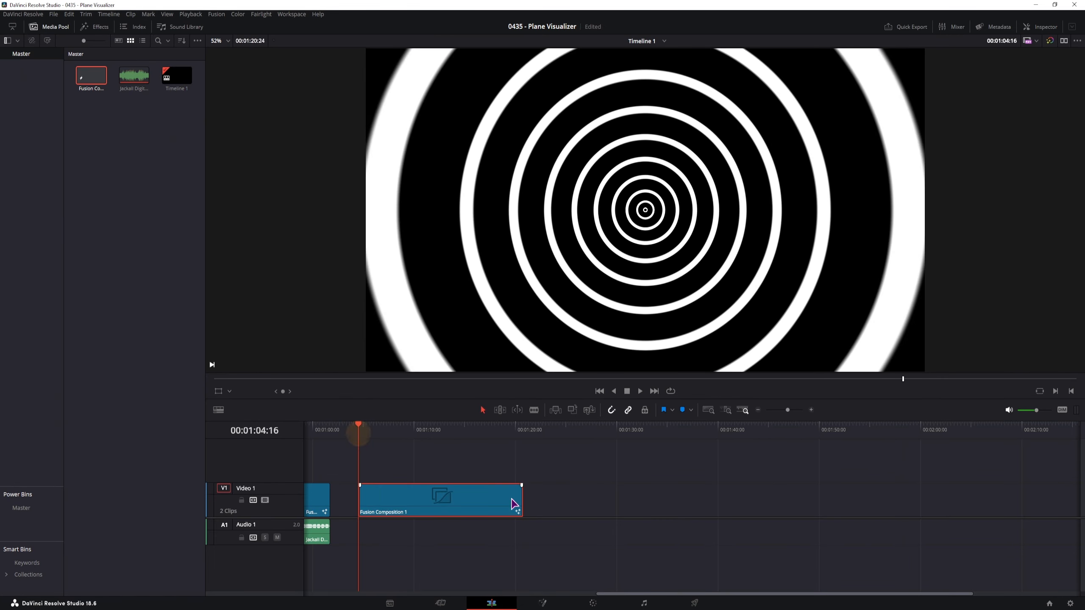